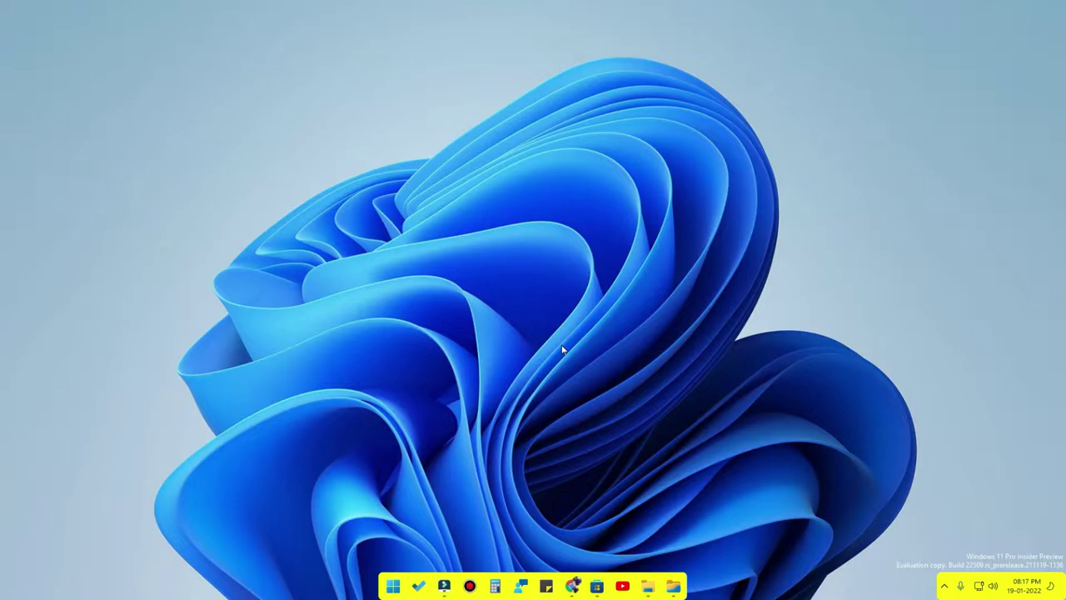
- Scroll through the TechNtech YouTube results, then open and close a This PC window
{"action": "left_click", "coordinate": [574, 587]}
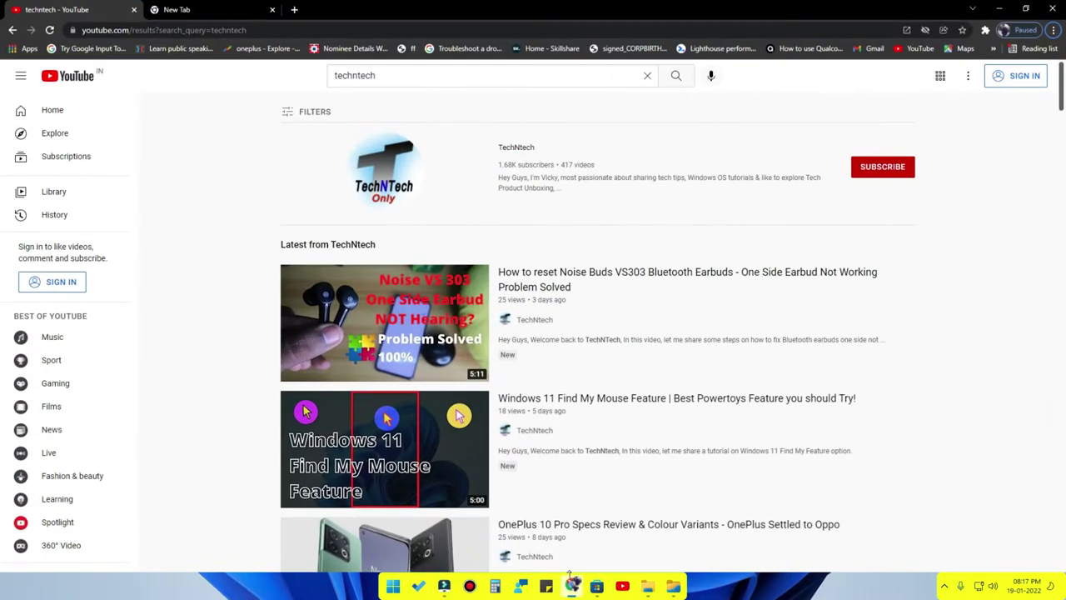
{"action": "scroll", "coordinate": [626, 369], "scroll_direction": "down", "scroll_amount": 10}
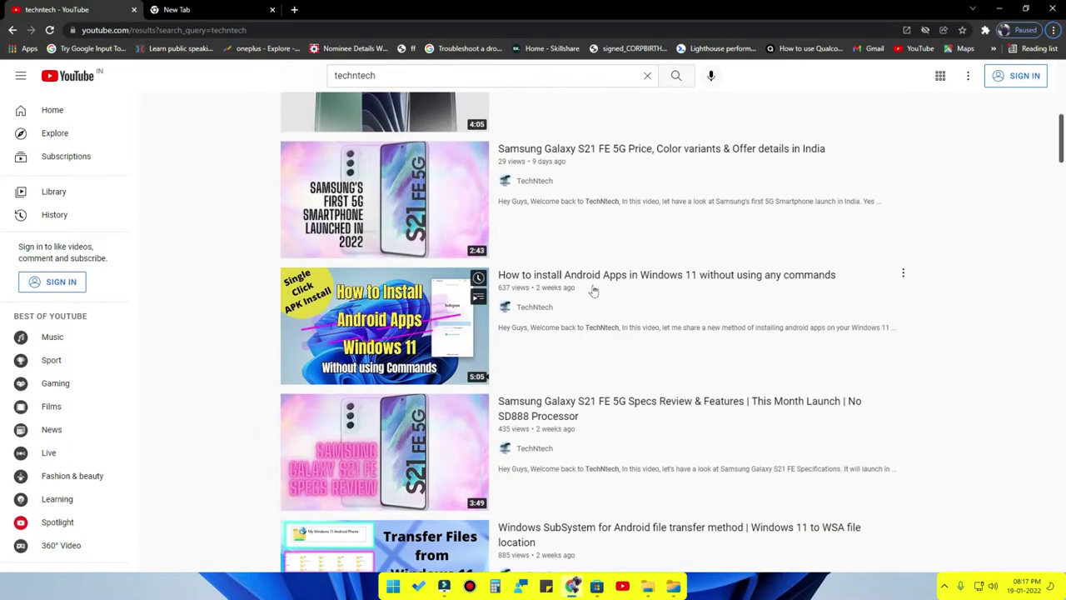
{"action": "scroll", "coordinate": [626, 369], "scroll_direction": "down", "scroll_amount": 3}
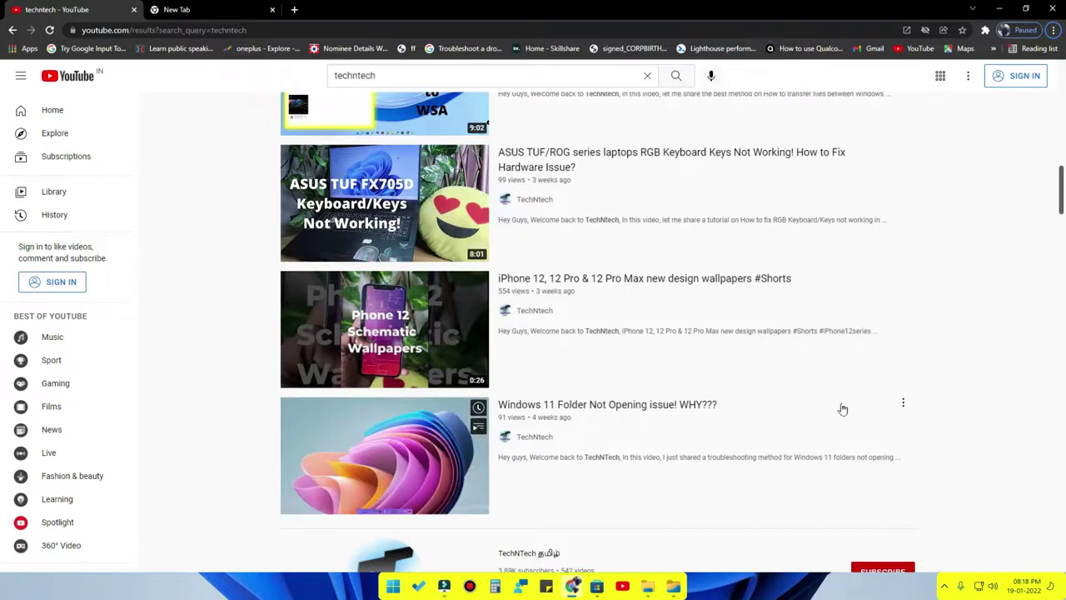
{"action": "key", "text": "super+e"}
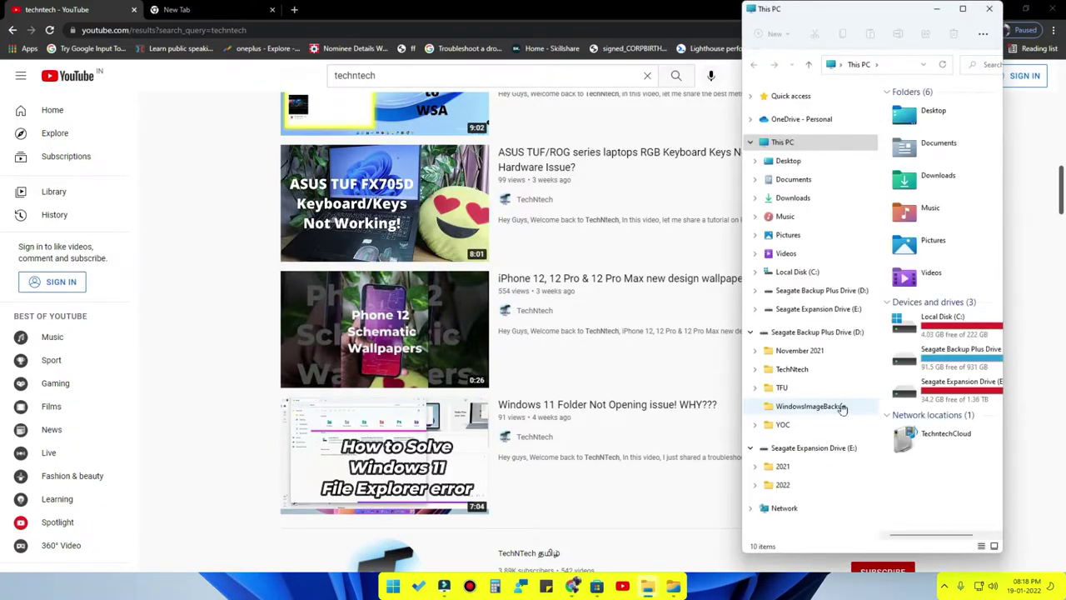
{"action": "left_click", "coordinate": [989, 8]}
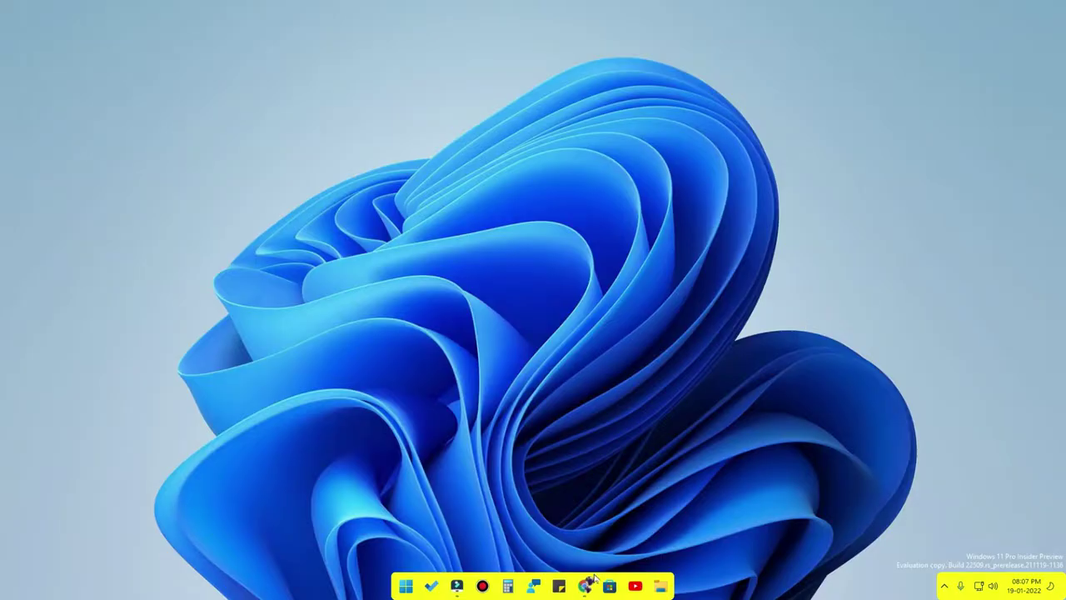
- Bring the browser back, scroll the results up again, and show the desktop with Win+D
{"action": "left_click", "coordinate": [592, 580]}
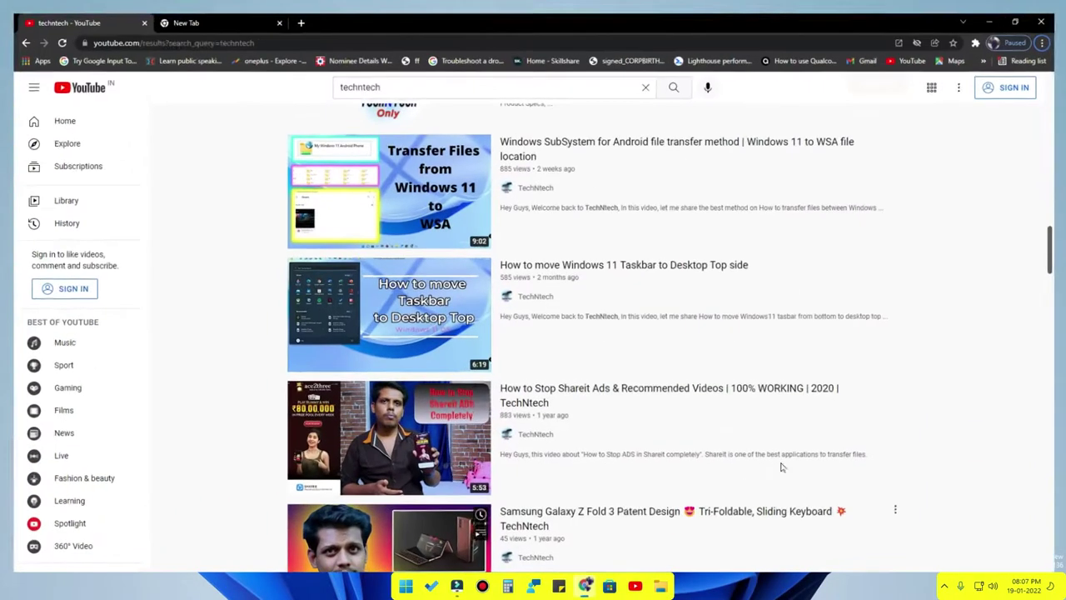
{"action": "scroll", "coordinate": [791, 458], "scroll_direction": "up", "scroll_amount": 5}
{"action": "scroll", "coordinate": [583, 333], "scroll_direction": "up", "scroll_amount": 5}
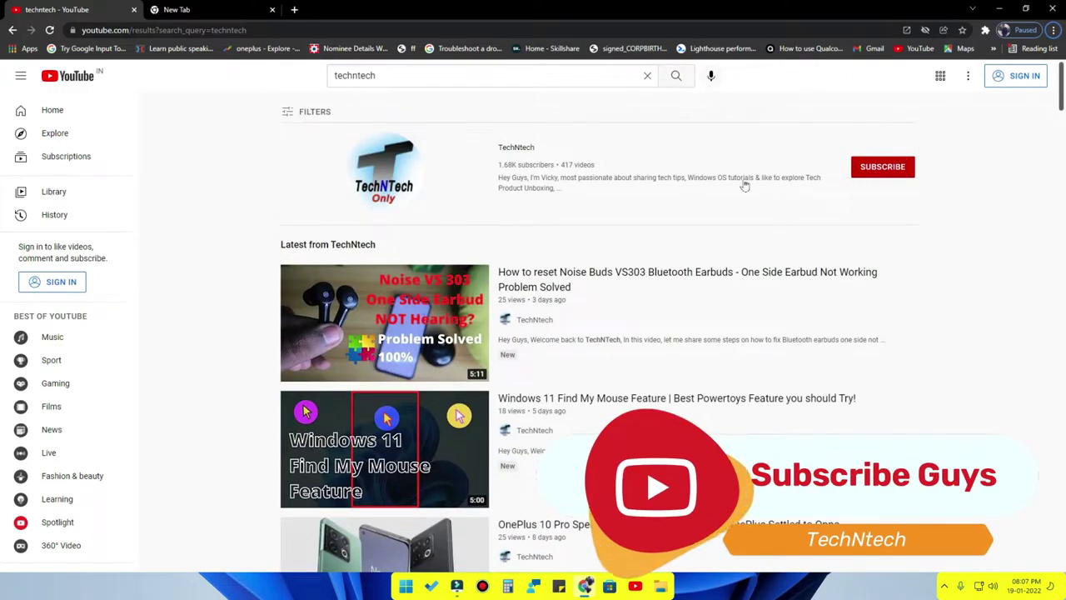
{"action": "key", "text": "super+d"}
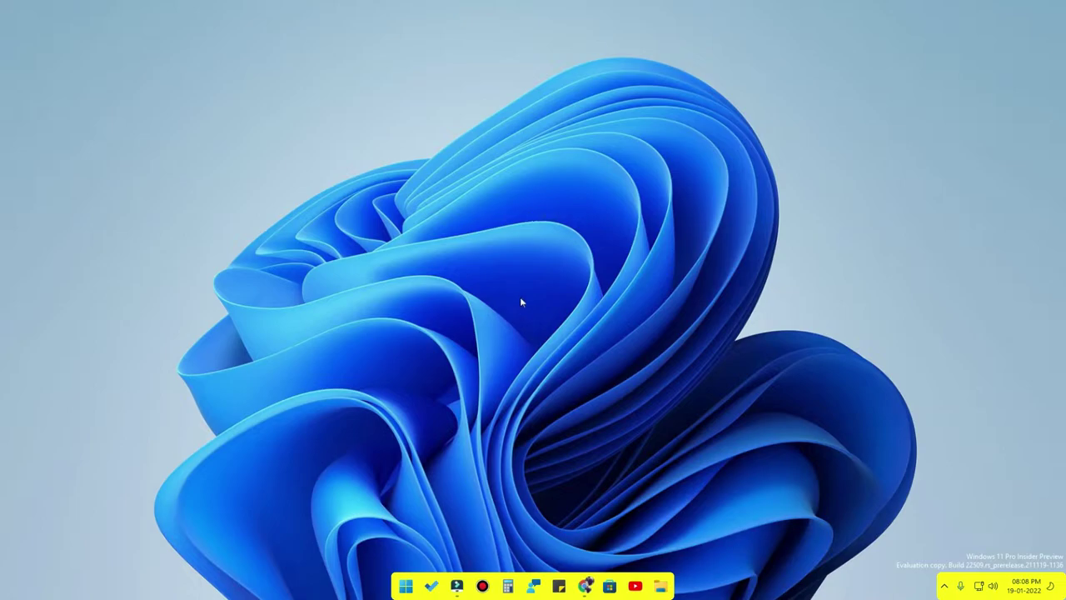
- Search Microsoft Store for 'files' and open the Files - File Manager for Windows page
{"action": "left_click", "coordinate": [610, 588]}
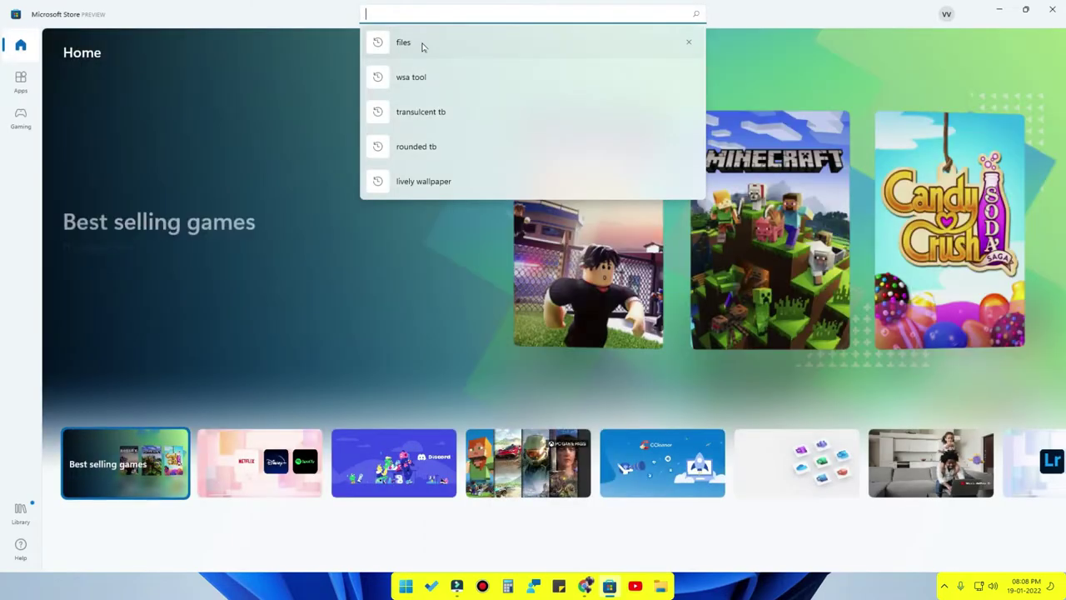
{"action": "left_click", "coordinate": [422, 45]}
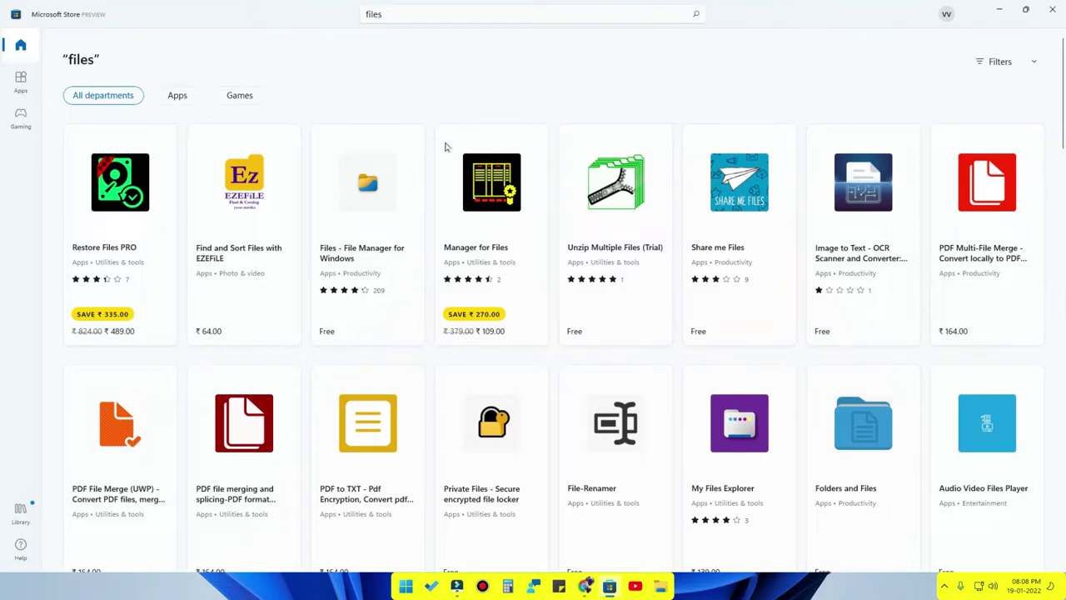
{"action": "left_click", "coordinate": [383, 188]}
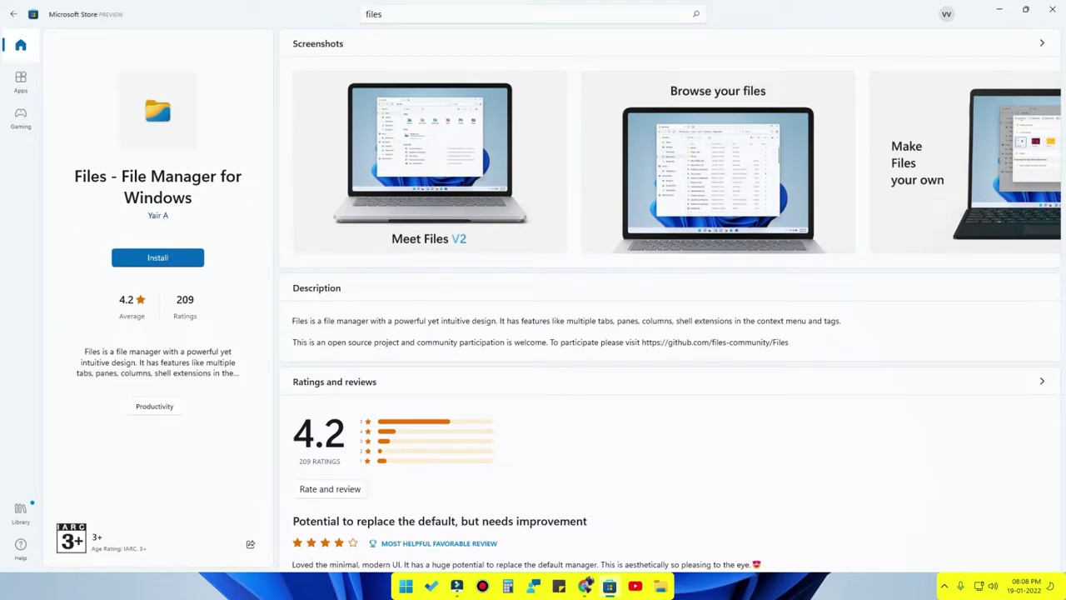
- Install Files - File Manager for Windows and launch it once installed
{"action": "left_click", "coordinate": [161, 254]}
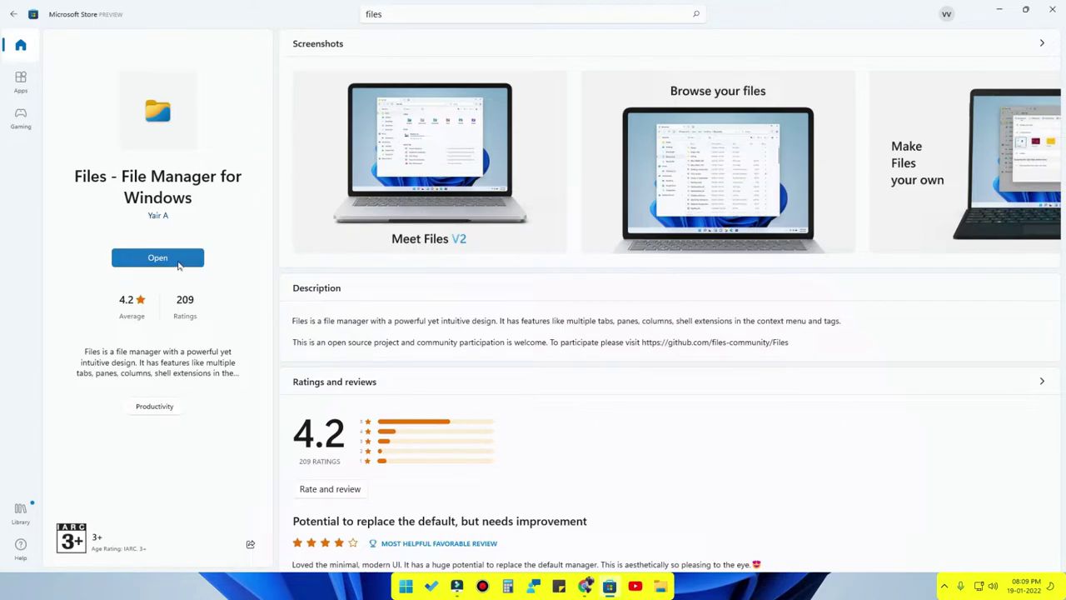
{"action": "left_click", "coordinate": [171, 261]}
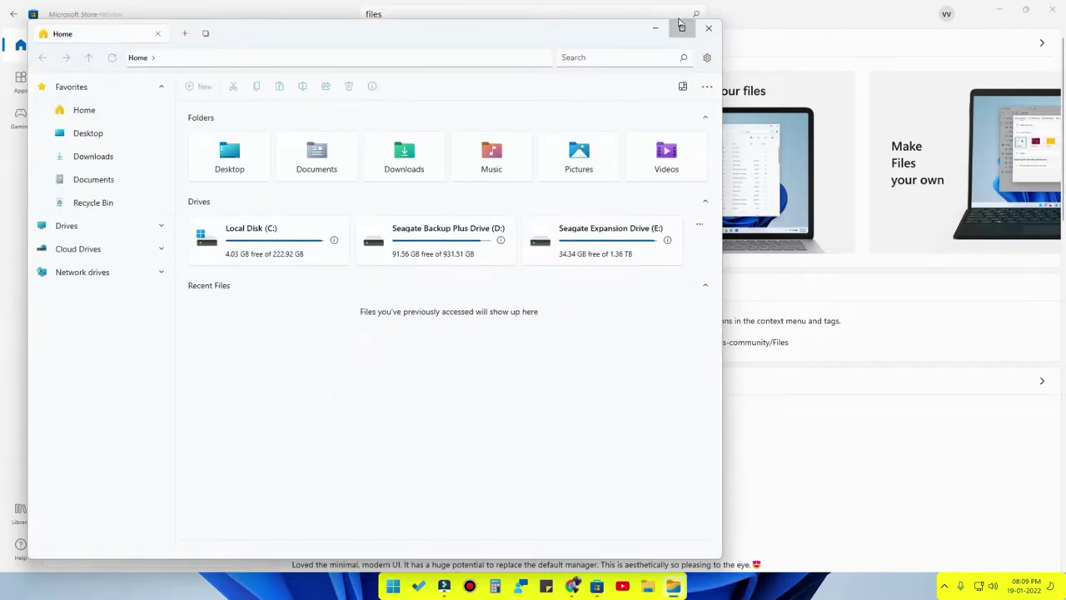
- Maximize Files and turn on 'Set Files as the default file manager' under Settings > Experimental
{"action": "double_click", "coordinate": [596, 35]}
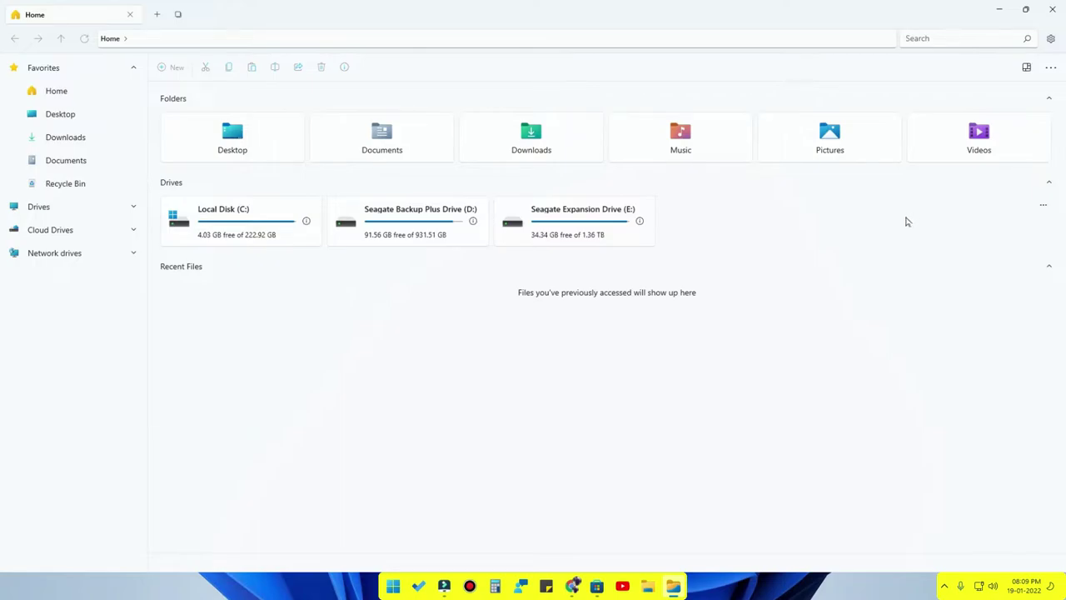
{"action": "left_click", "coordinate": [1050, 39]}
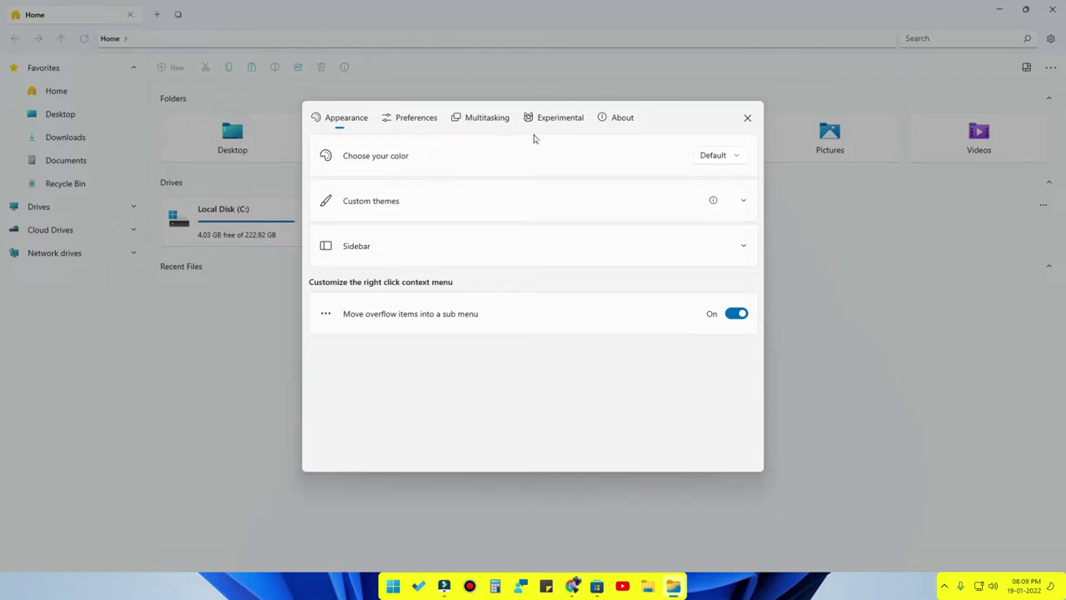
{"action": "left_click", "coordinate": [625, 124]}
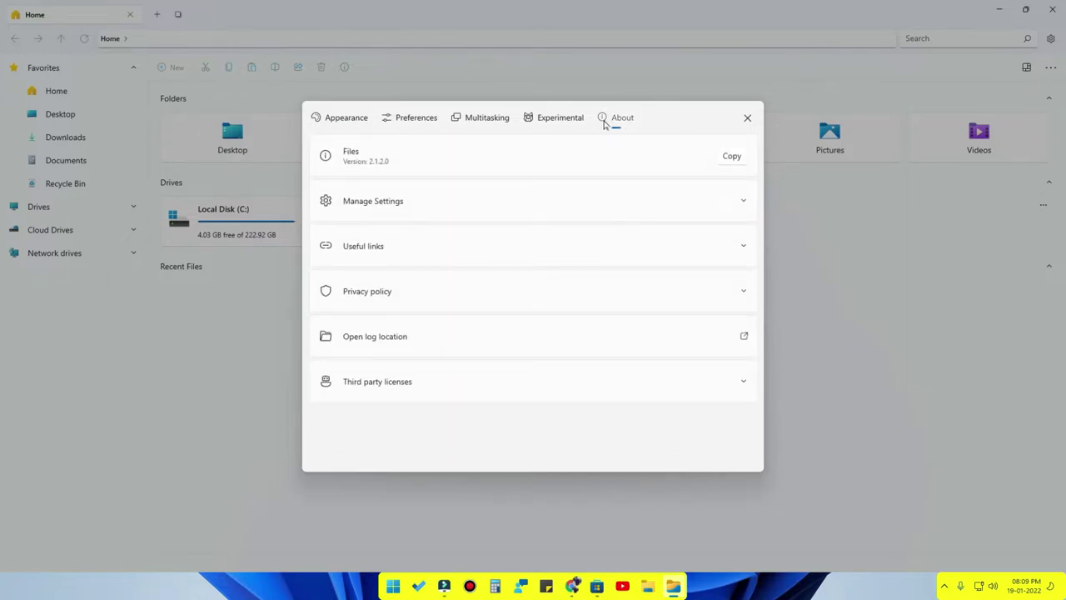
{"action": "left_click", "coordinate": [578, 121]}
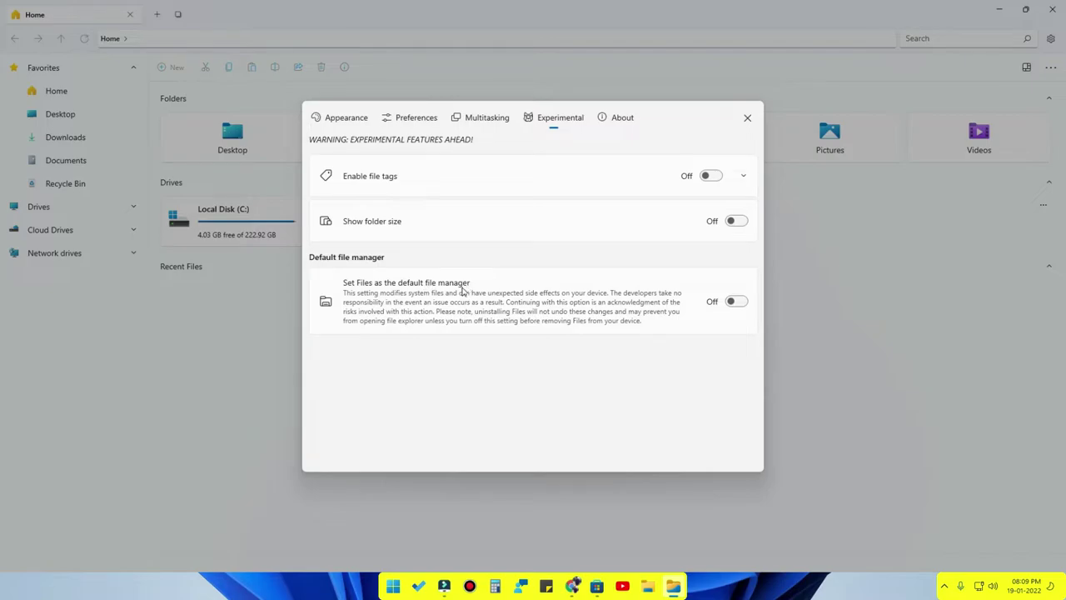
{"action": "left_click", "coordinate": [743, 302]}
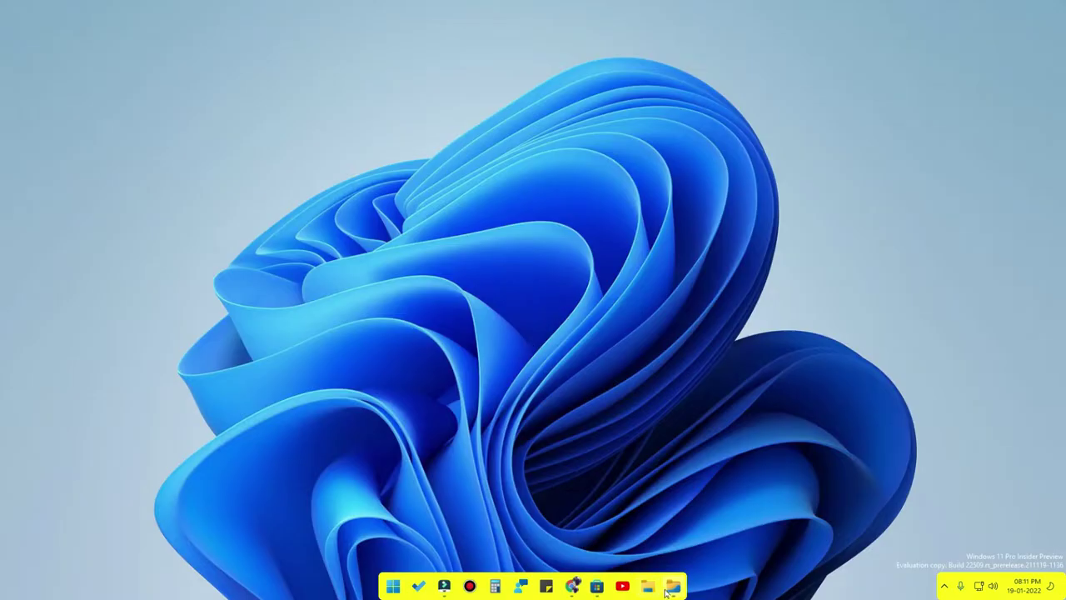
- In File Explorer, go to the user's home folder at C:\Users\user
{"action": "left_click", "coordinate": [648, 588]}
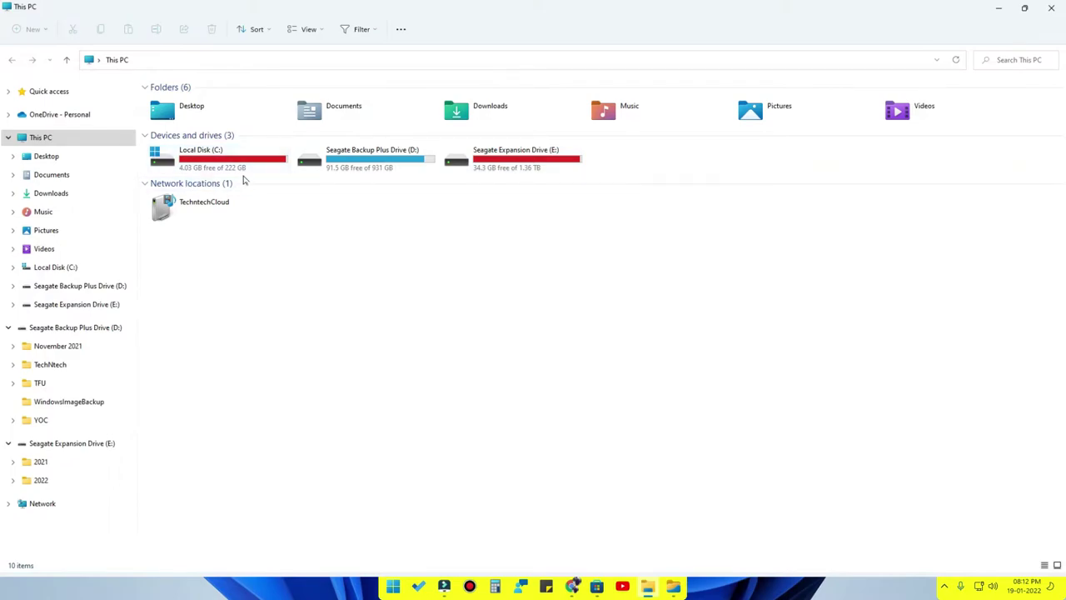
{"action": "mouse_move", "coordinate": [267, 168]}
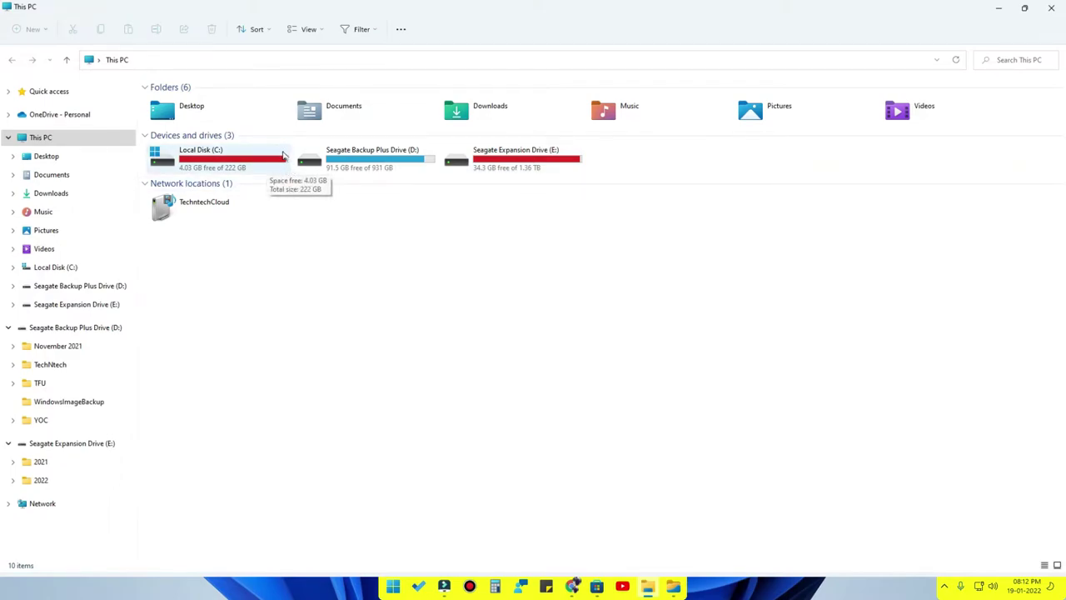
{"action": "double_click", "coordinate": [235, 166]}
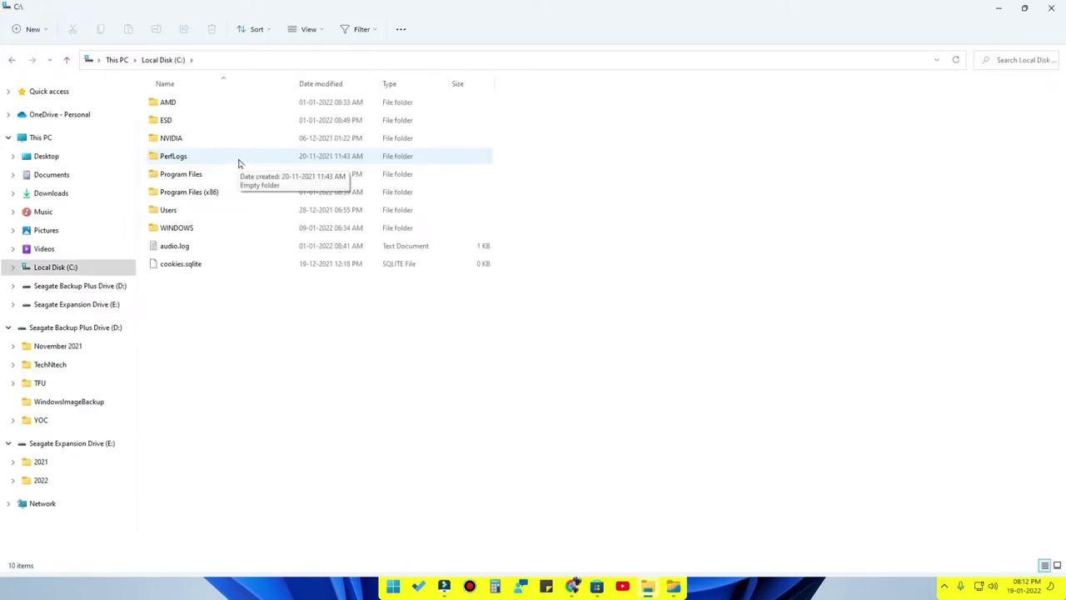
{"action": "double_click", "coordinate": [193, 213]}
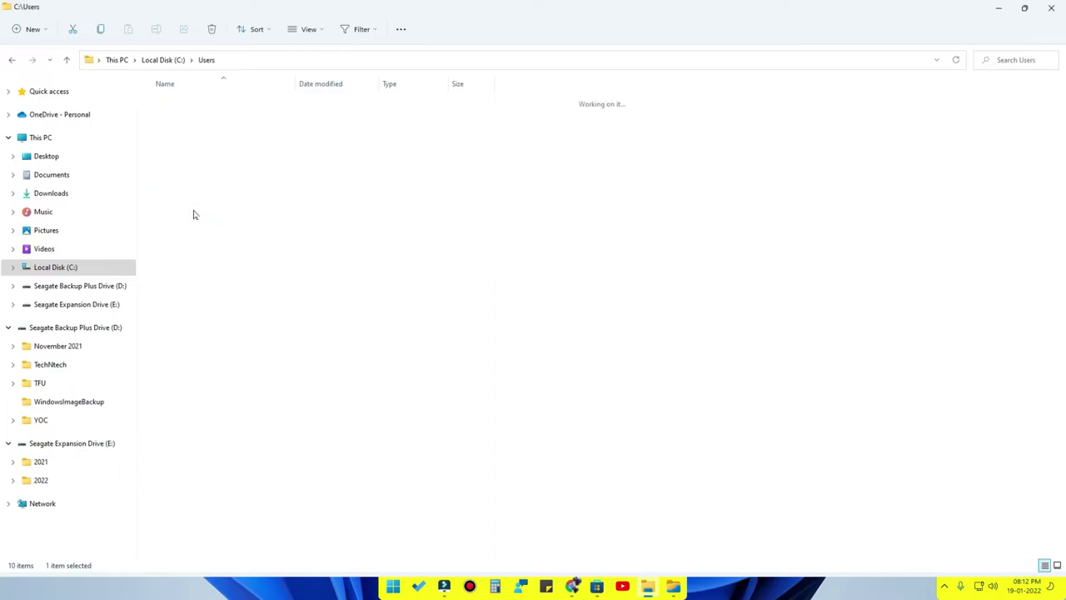
{"action": "double_click", "coordinate": [189, 123]}
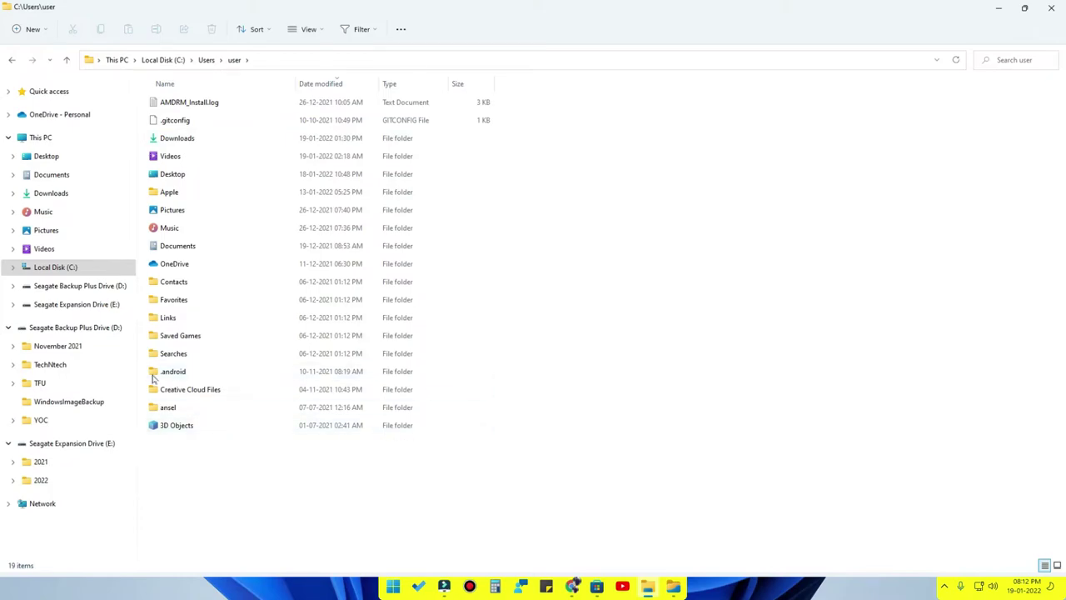
- Turn on View > Show > Hidden items to reveal AppData and NTUSER.DAT
{"action": "left_click", "coordinate": [304, 30]}
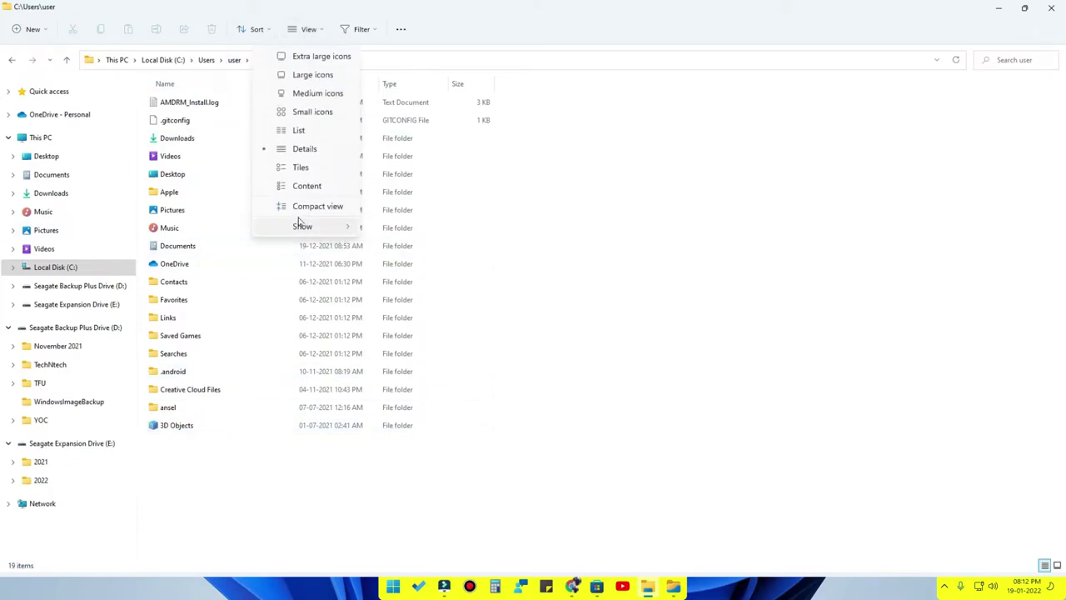
{"action": "mouse_move", "coordinate": [306, 232]}
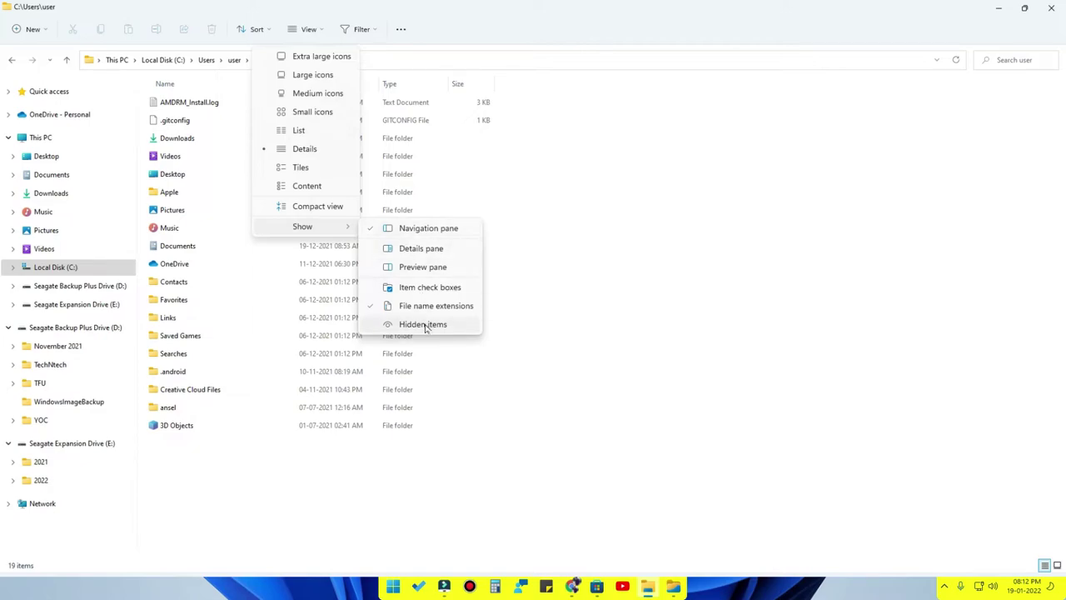
{"action": "left_click", "coordinate": [430, 325]}
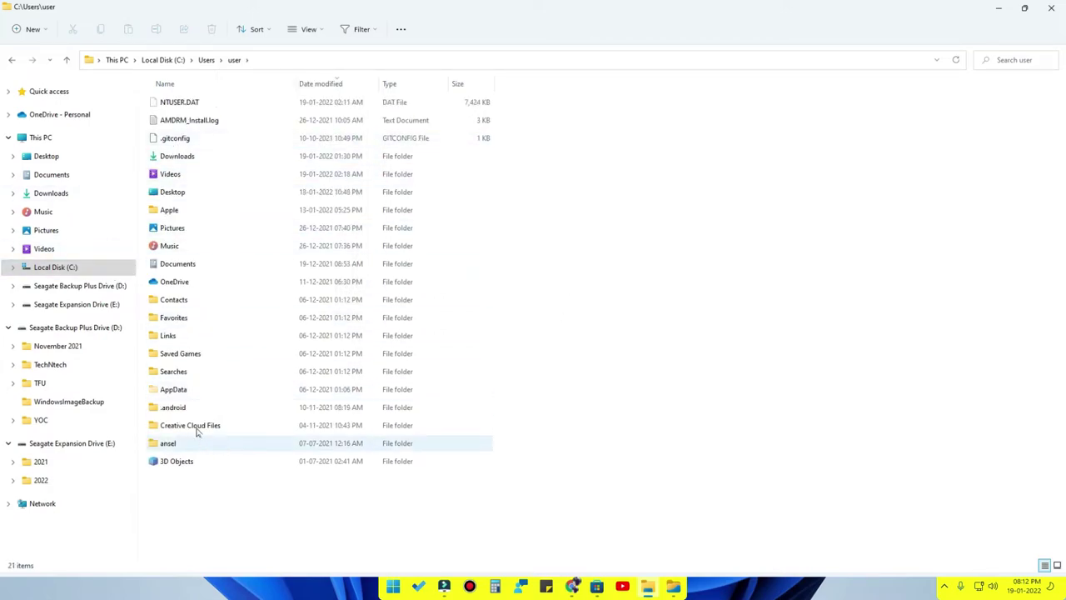
- Go to AppData\Local\Packages, then the Files package's LocalState\FilesOpenDialog folder
{"action": "double_click", "coordinate": [198, 391]}
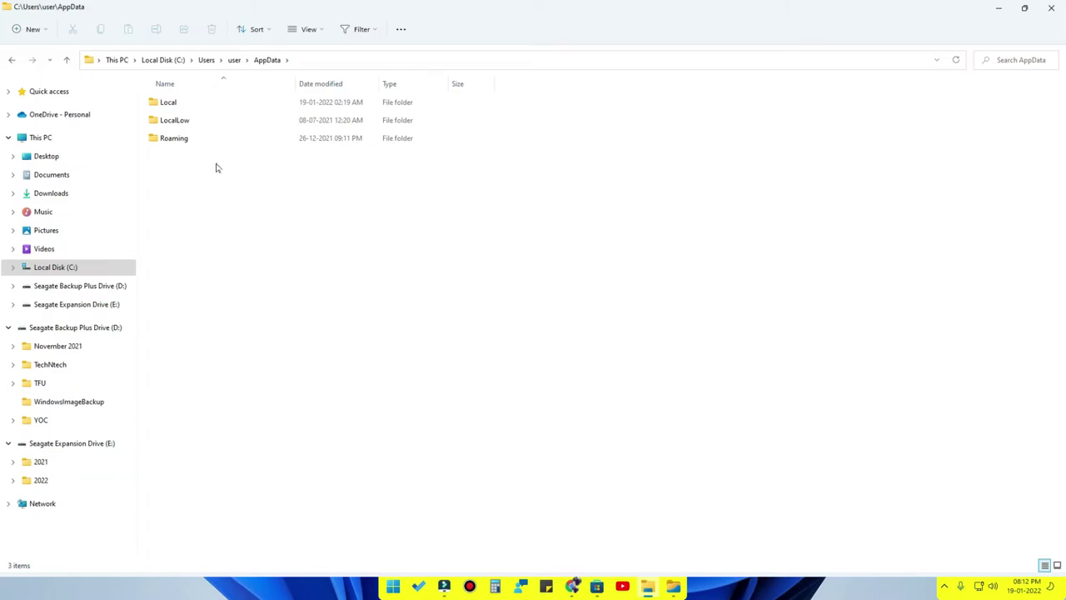
{"action": "double_click", "coordinate": [181, 107]}
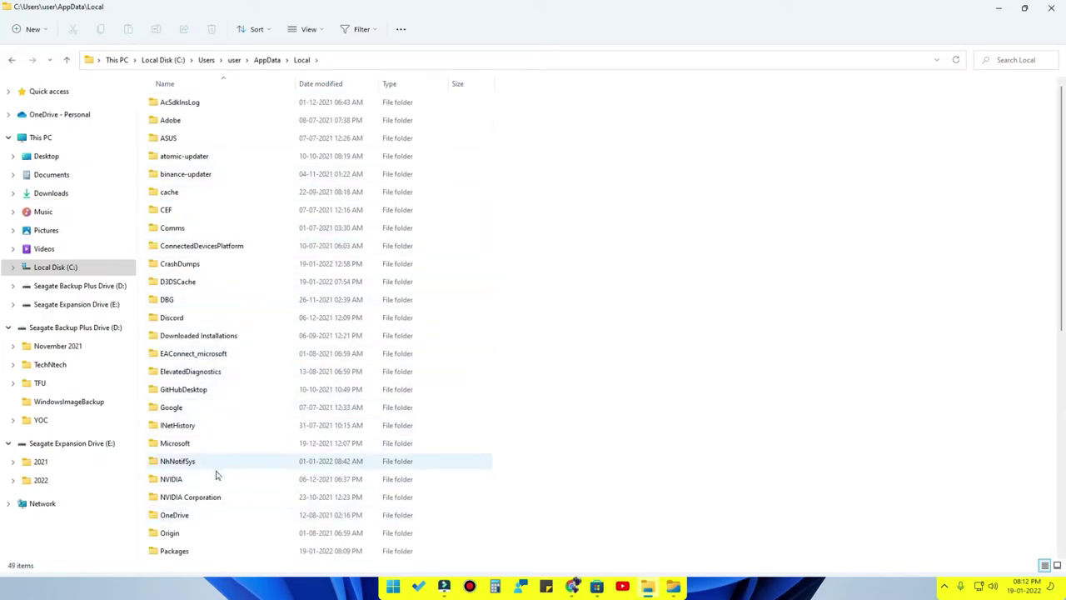
{"action": "double_click", "coordinate": [191, 551]}
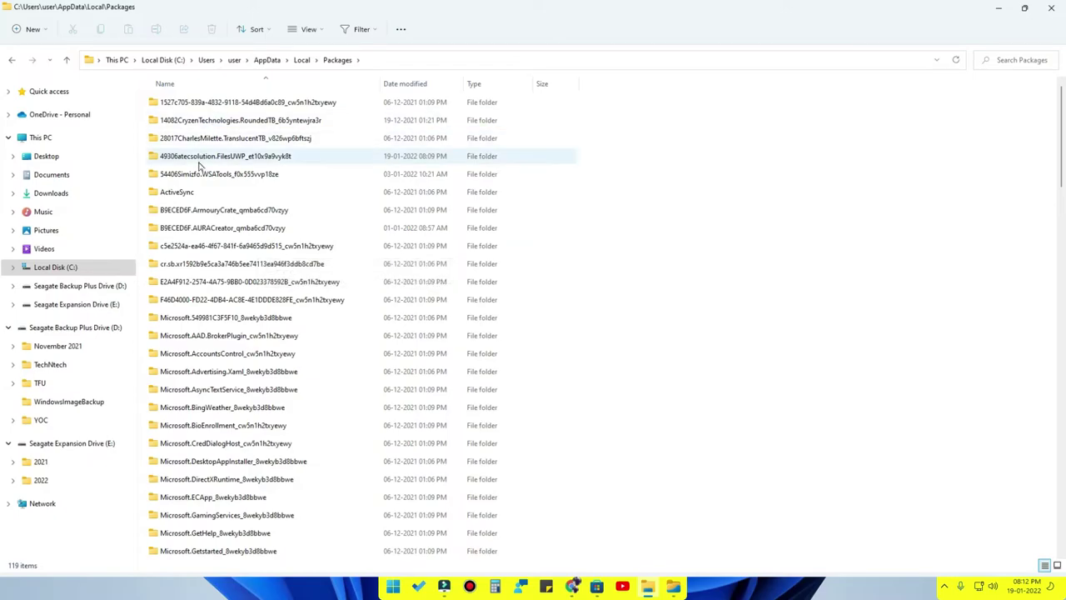
{"action": "left_click", "coordinate": [200, 163]}
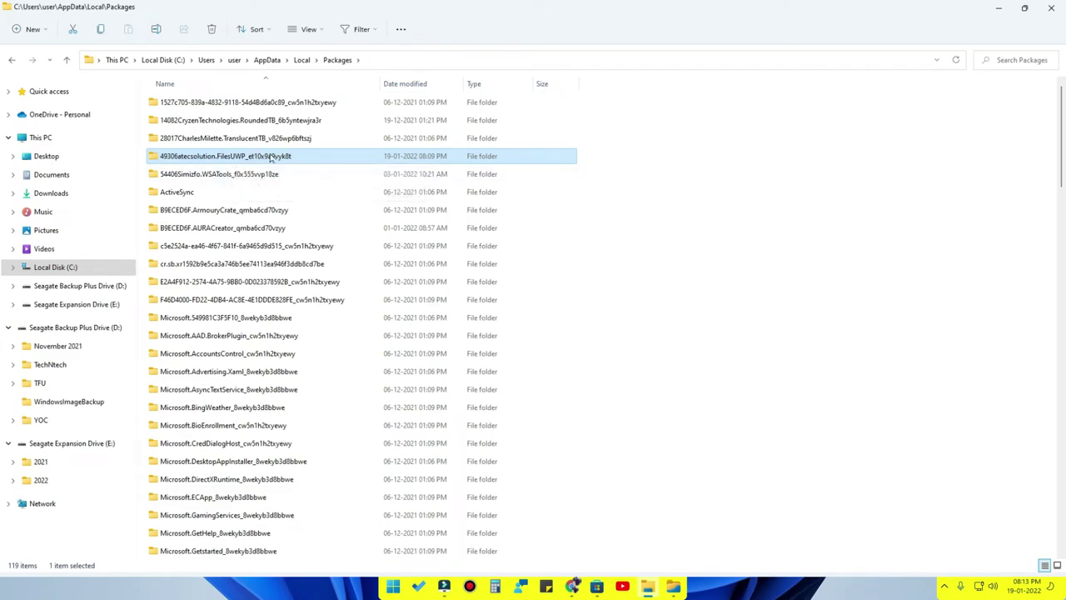
{"action": "double_click", "coordinate": [303, 162]}
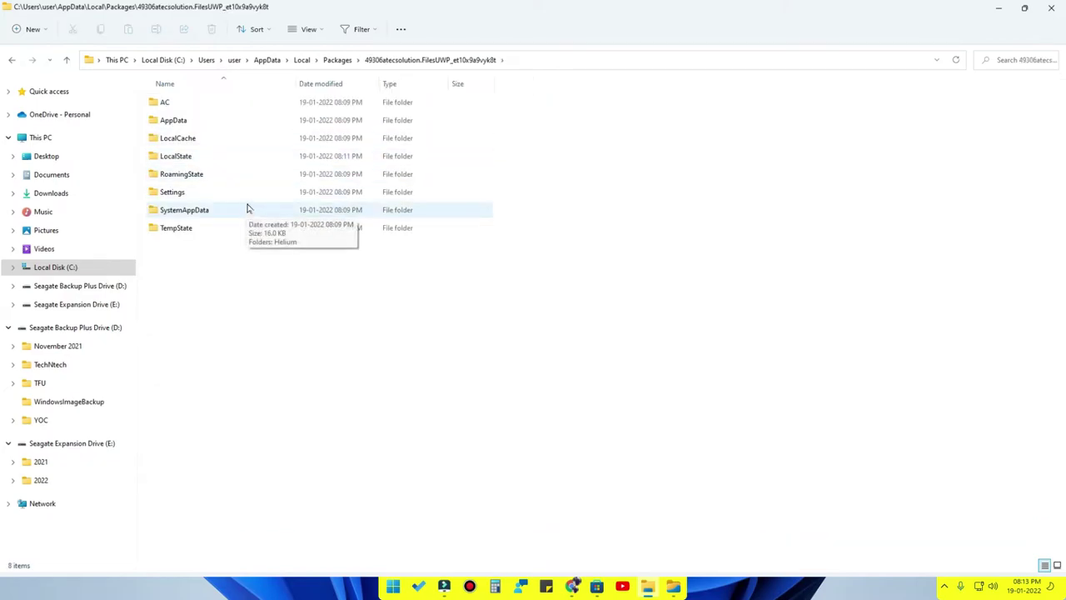
{"action": "double_click", "coordinate": [208, 161]}
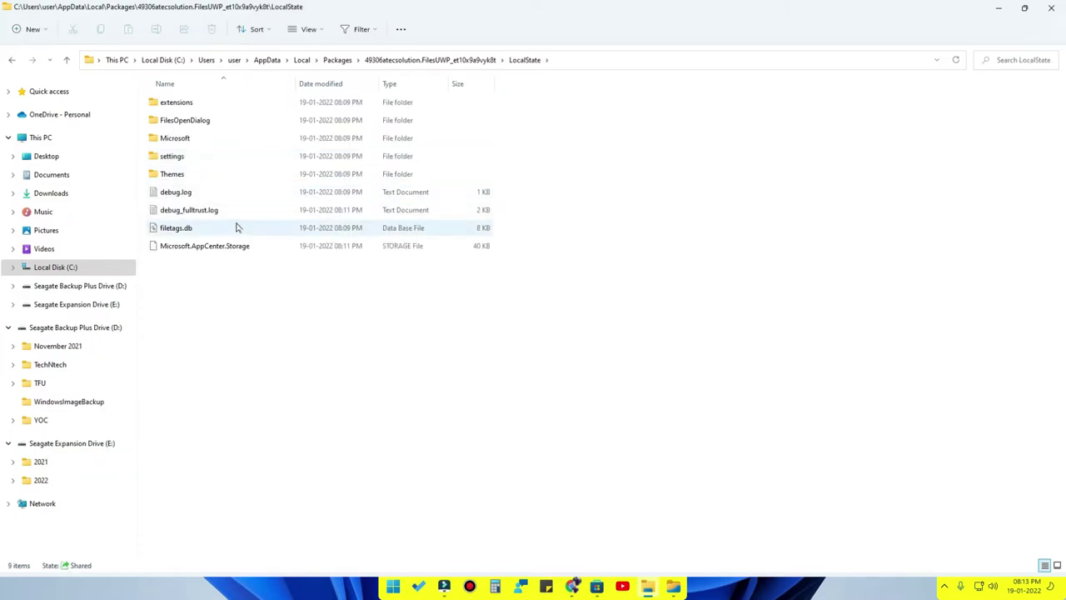
{"action": "left_click", "coordinate": [221, 124]}
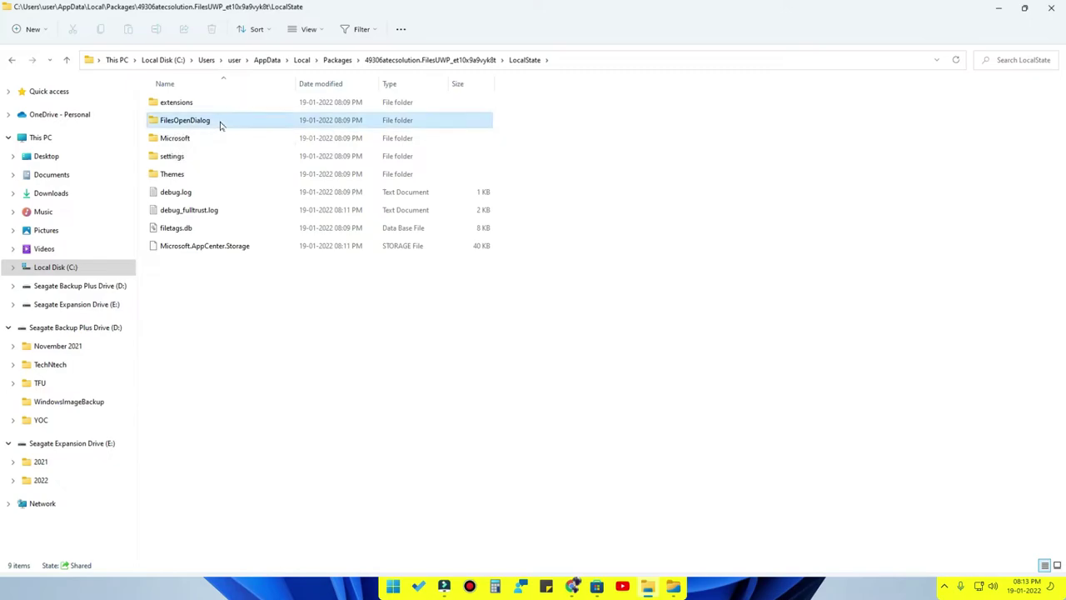
{"action": "double_click", "coordinate": [221, 125]}
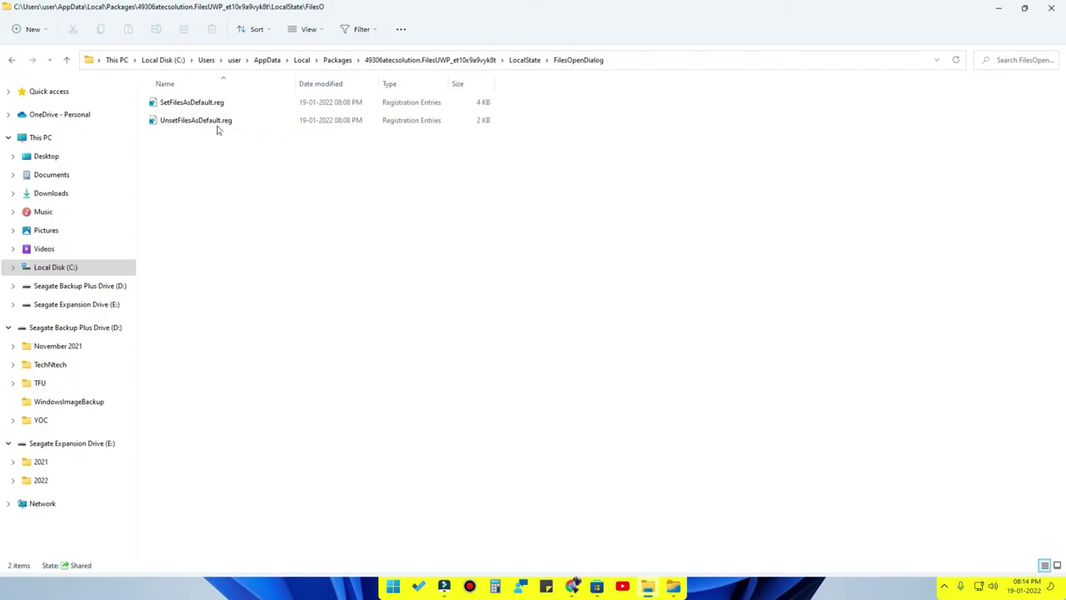
- Merge UnsetFilesAsDefault.reg into the registry, then test that Win+E opens standard File Explorer
{"action": "double_click", "coordinate": [187, 121]}
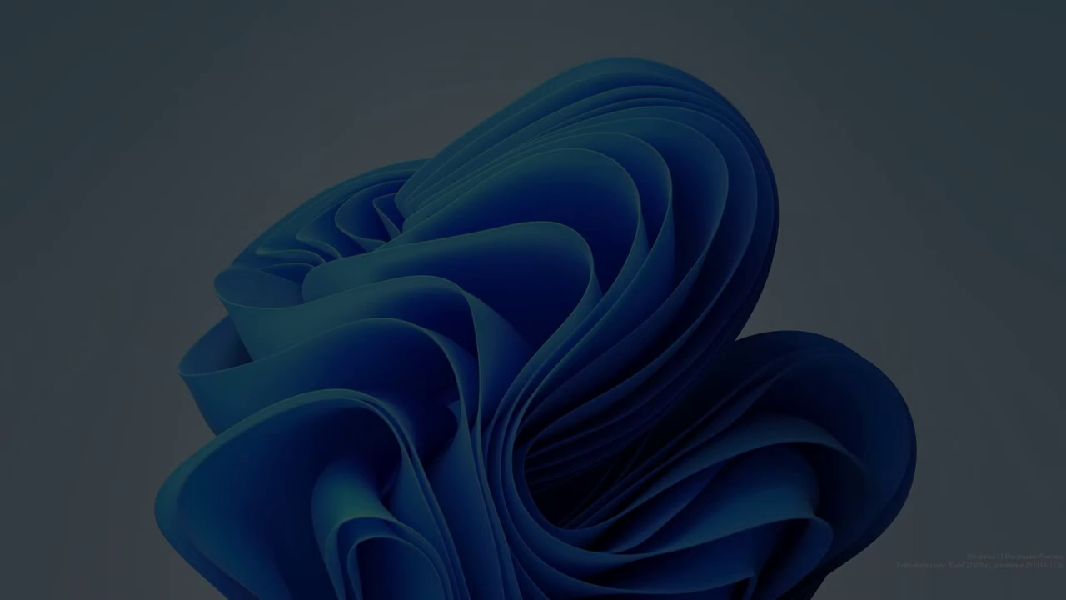
{"action": "left_click", "coordinate": [488, 388]}
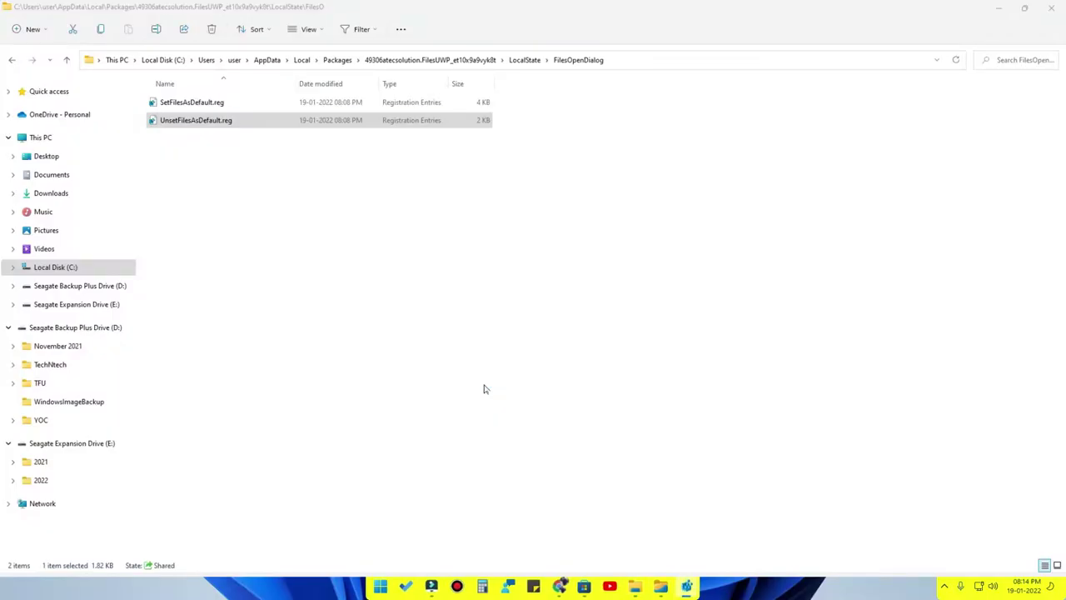
{"action": "mouse_move", "coordinate": [390, 202]}
{"action": "left_mouse_down"}
{"action": "mouse_move", "coordinate": [451, 215]}
{"action": "mouse_move", "coordinate": [399, 220]}
{"action": "left_mouse_up"}
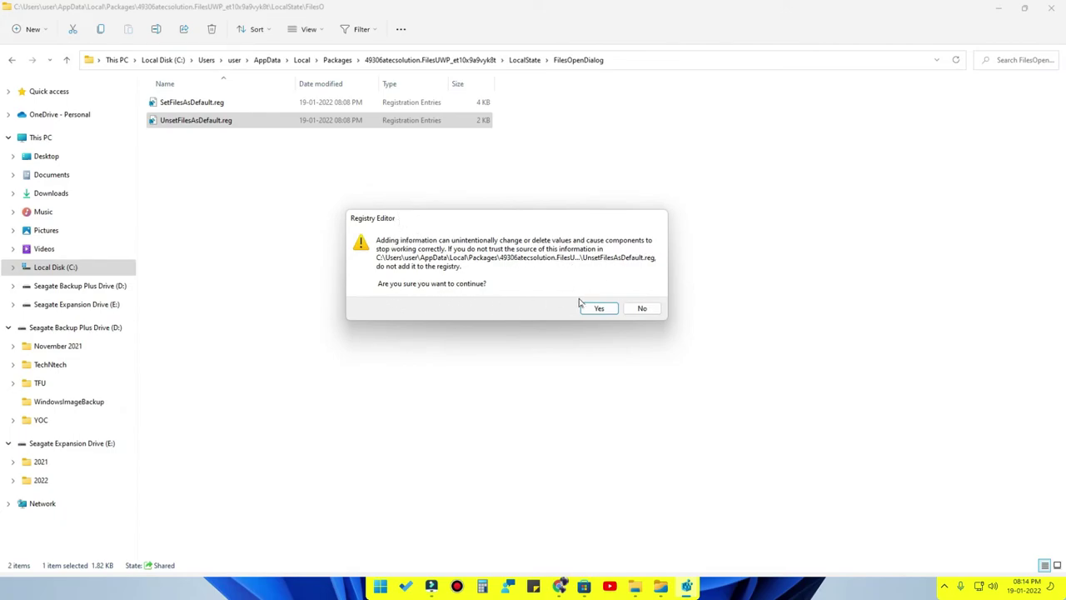
{"action": "left_click", "coordinate": [603, 309]}
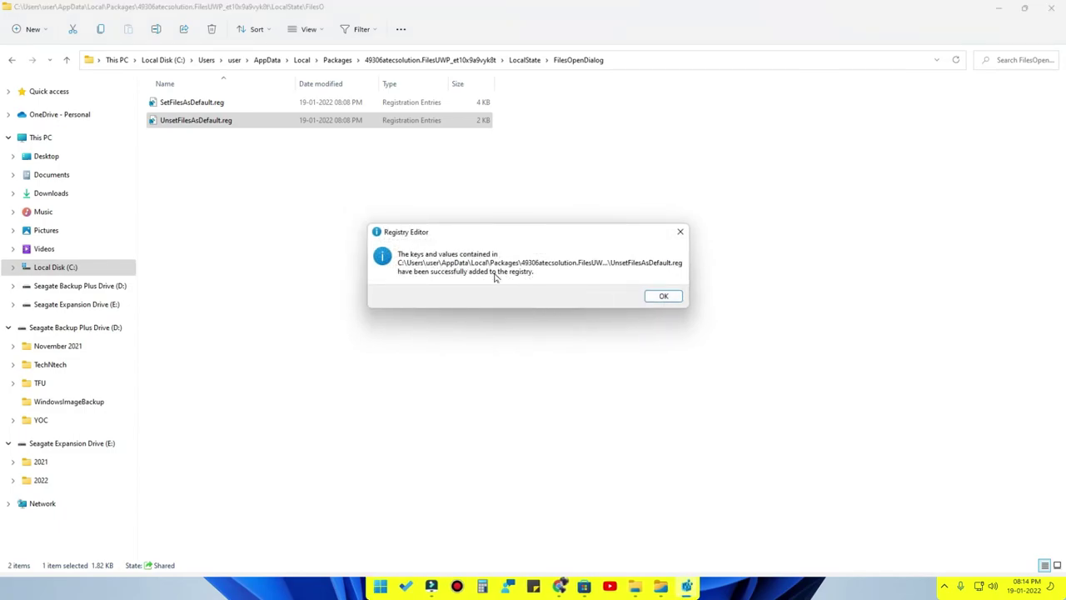
{"action": "left_click", "coordinate": [663, 297]}
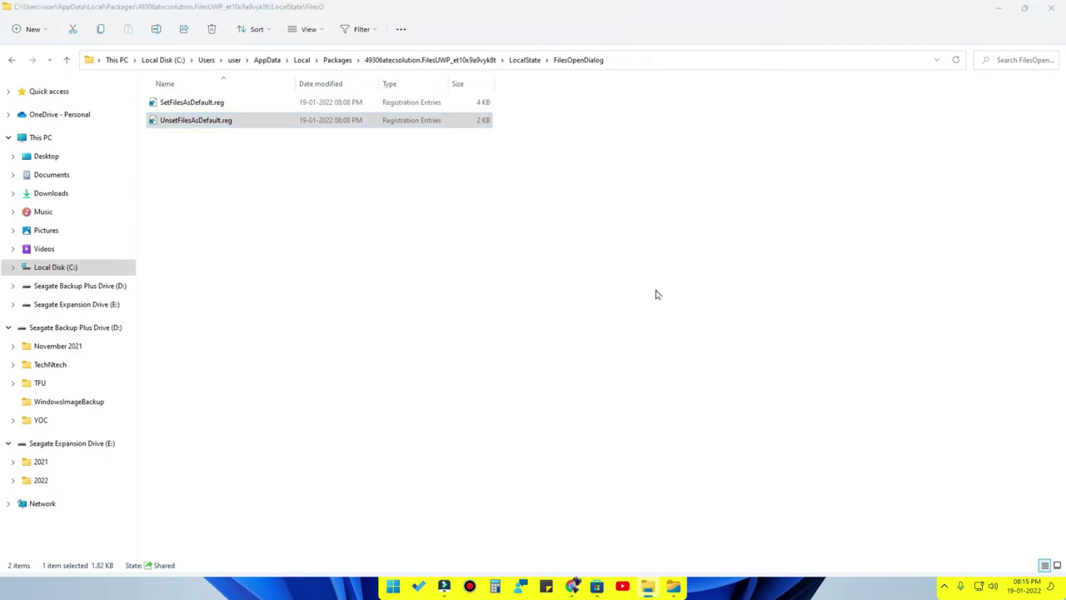
{"action": "key", "text": "super+e"}
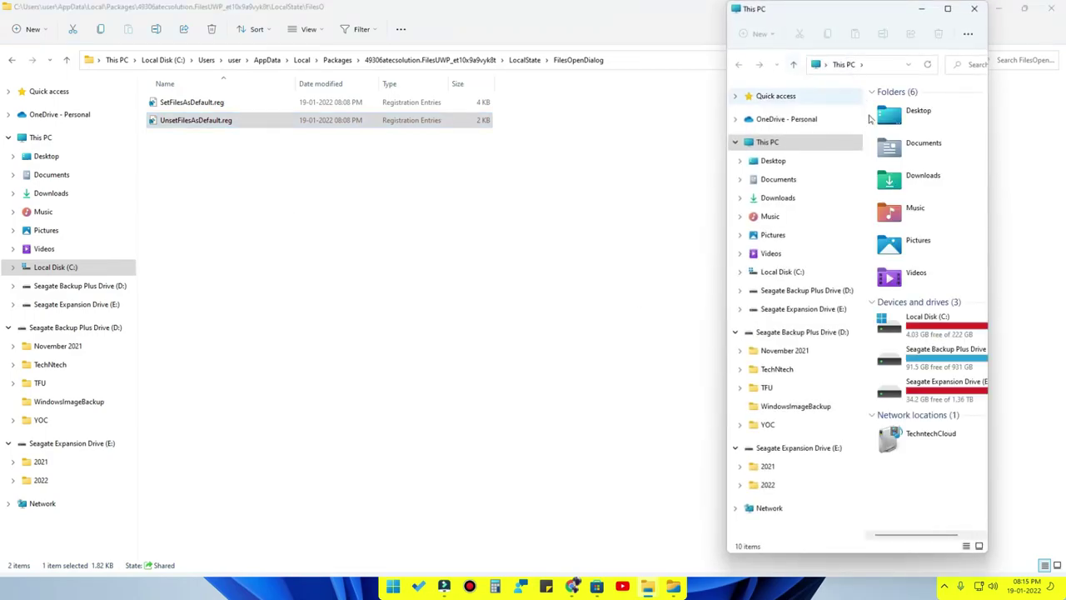
{"action": "left_click", "coordinate": [974, 8]}
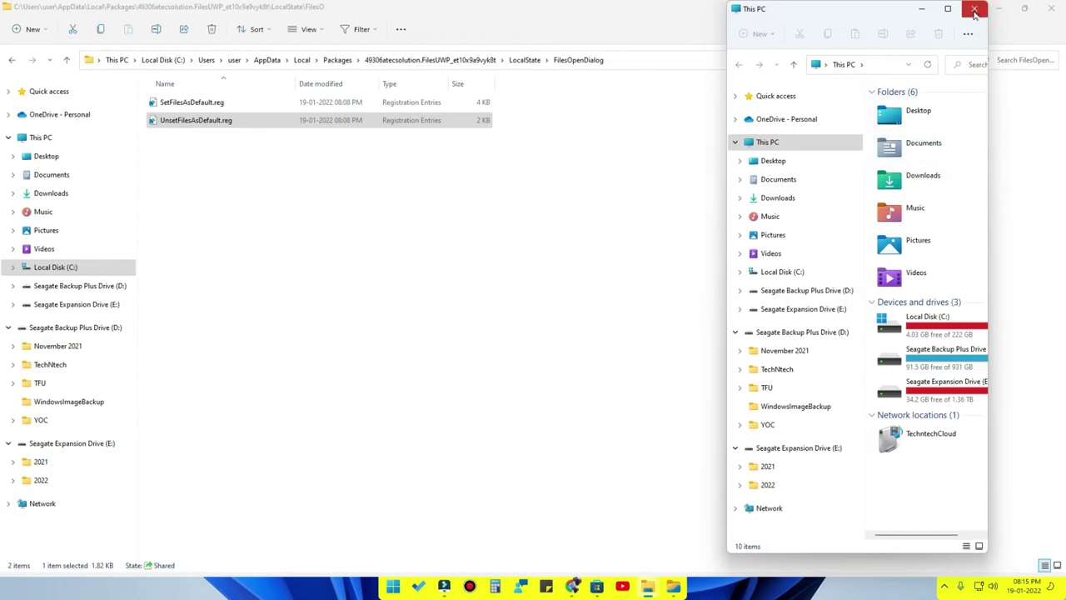